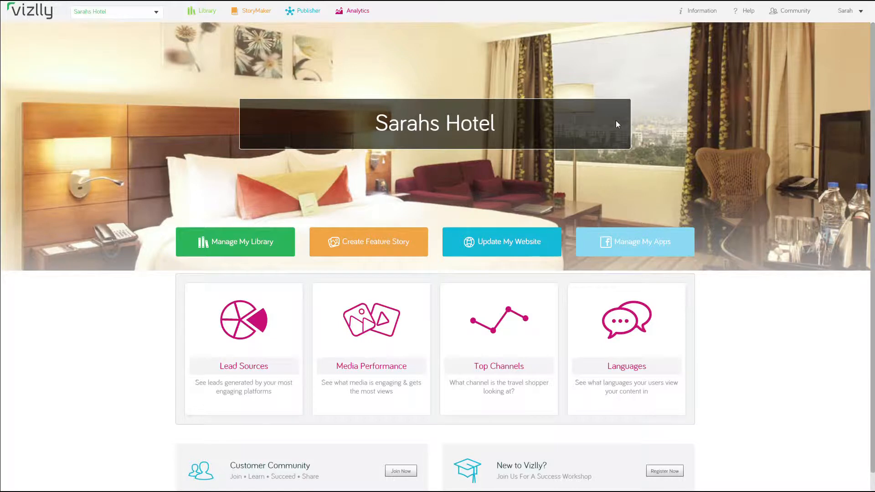
Open the Double Queen Guestroom room type from Information > Room Types for editing
left_click(703, 13)
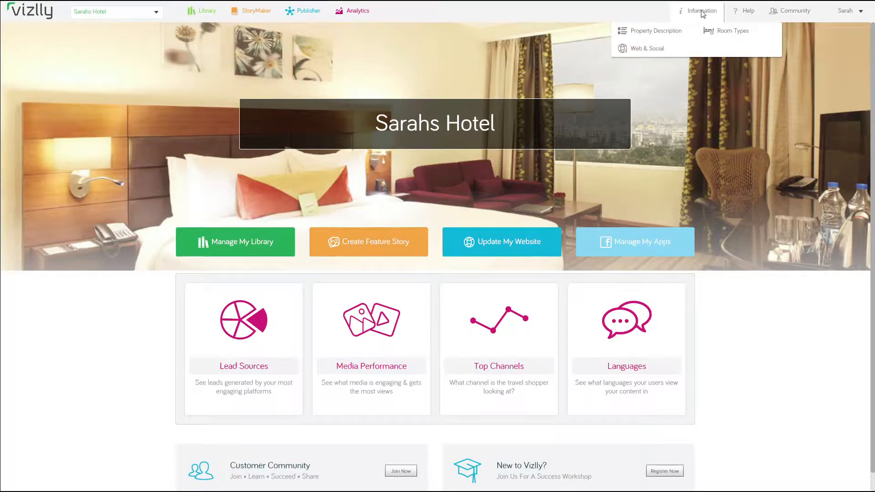
left_click(723, 32)
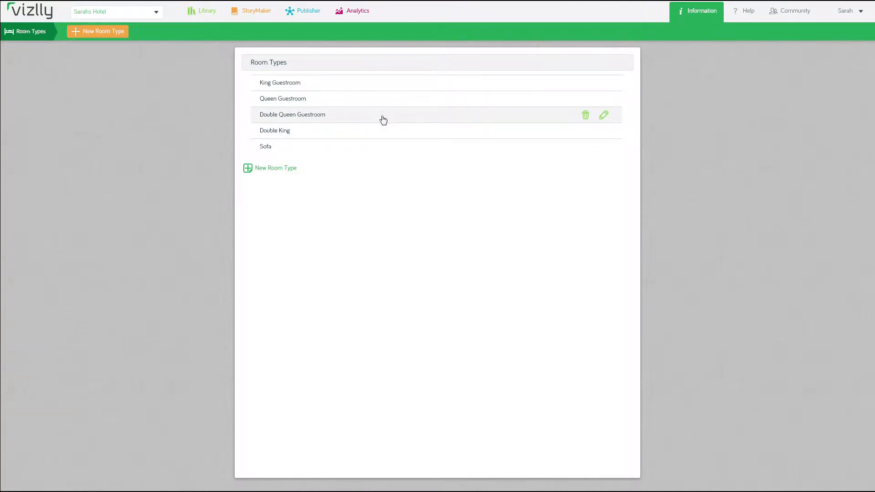
left_click(604, 116)
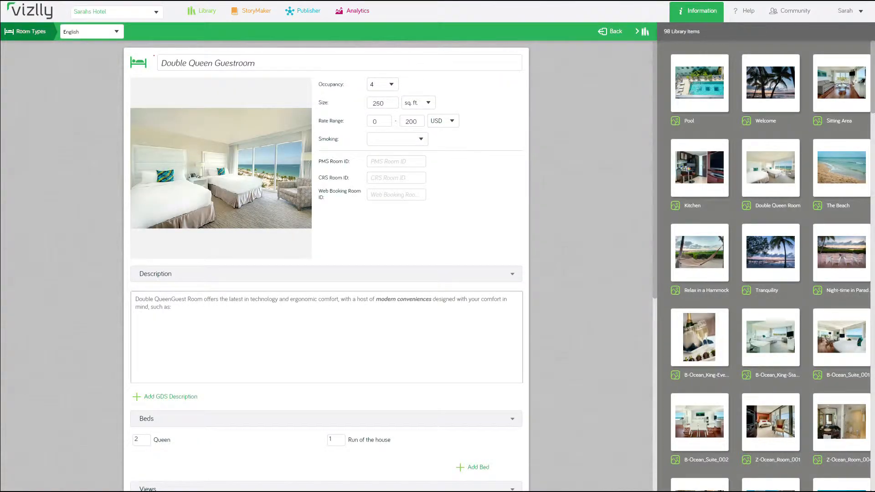
Add a French translation titled 'Reine chambre avec deux lits' to the room and save it
left_click(104, 31)
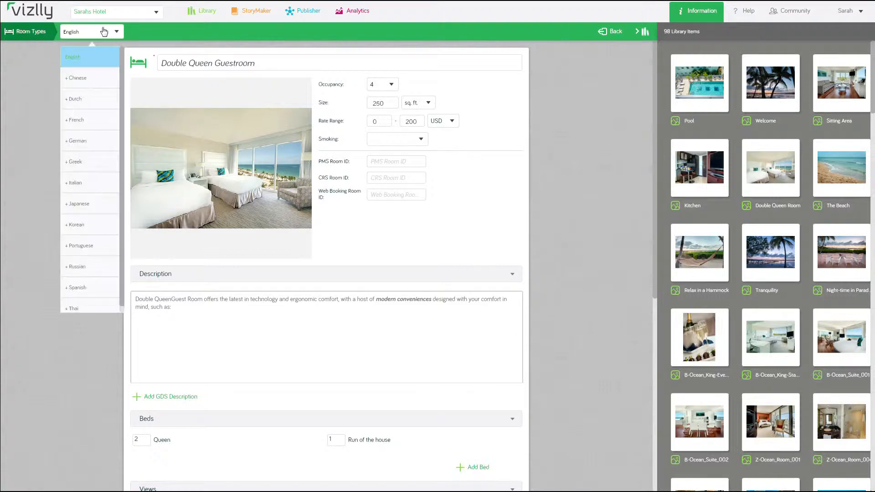
left_click(85, 124)
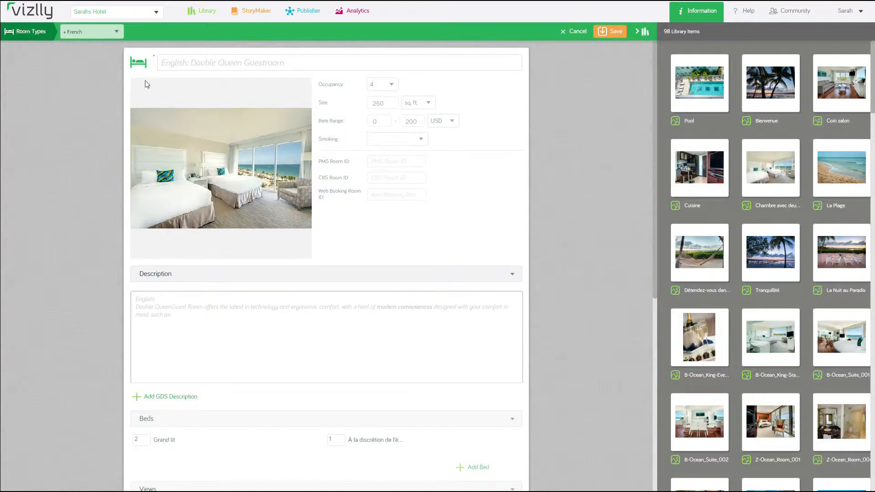
left_click(174, 63)
type("Reine chambre avec deux lits")
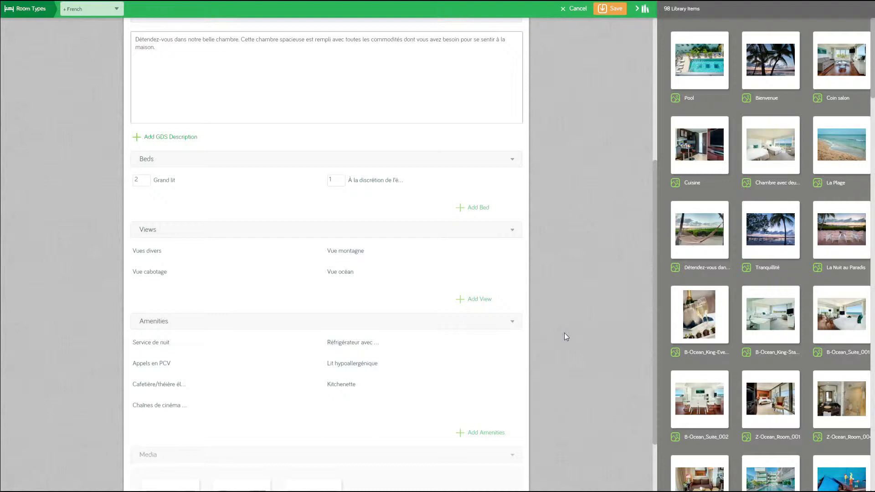
scroll(566, 332, "up", 6)
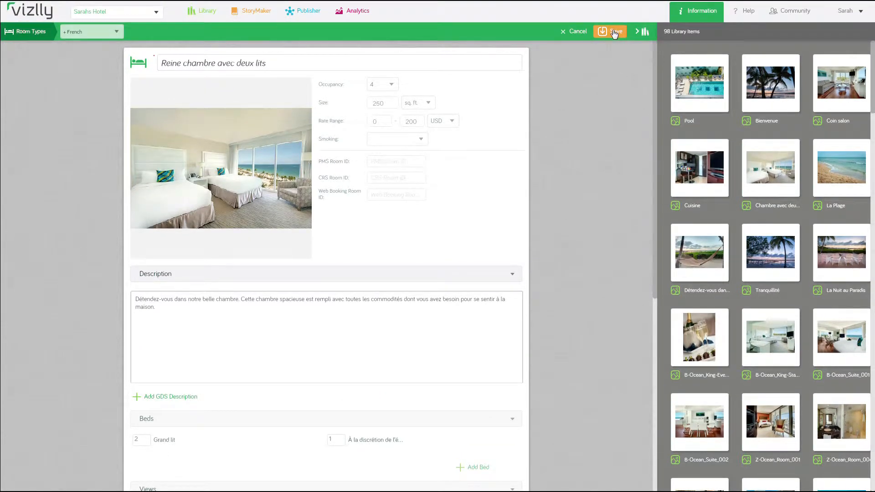
left_click(614, 32)
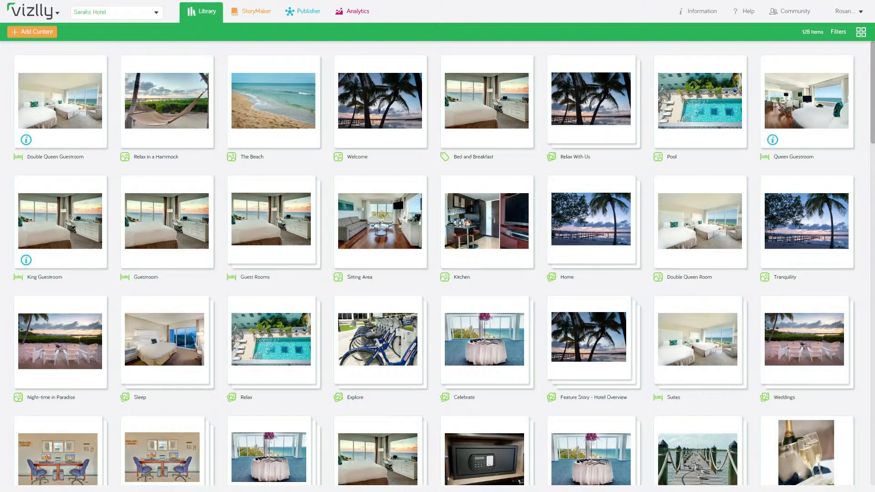
Open the Pool image card in the content library for editing
mouse_move(160, 140)
mouse_move(517, 161)
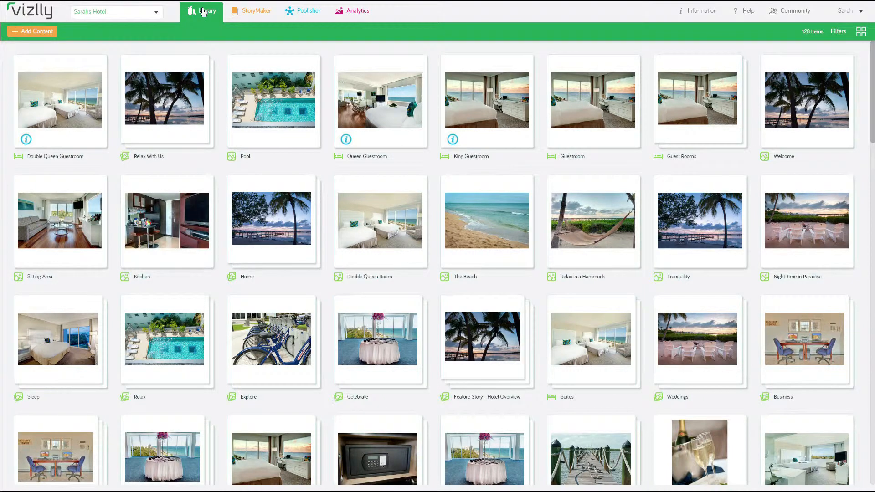
mouse_move(276, 113)
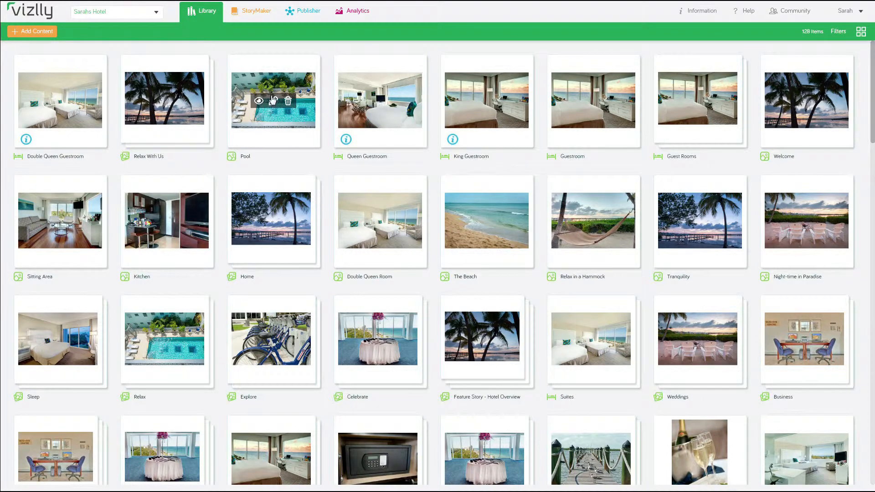
left_click(273, 103)
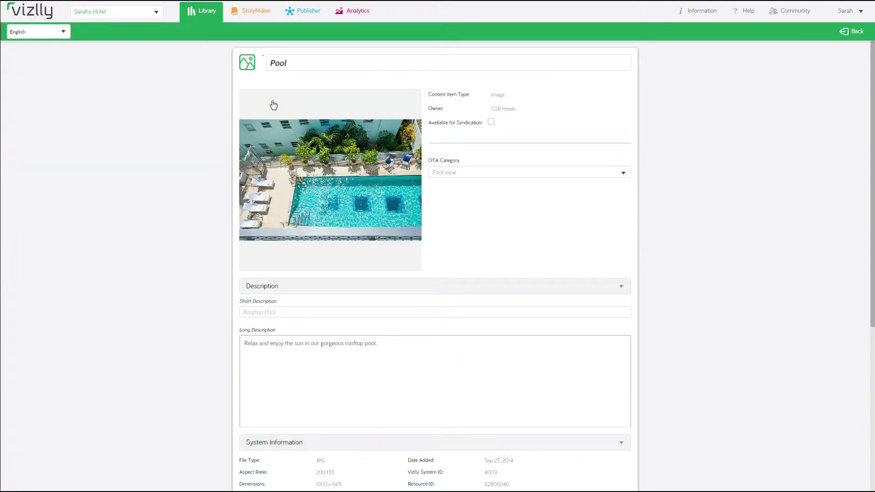
Save a French Pool version: title 'La piscine', short description 'Piscine sur le toit', pasted long description
left_click(64, 35)
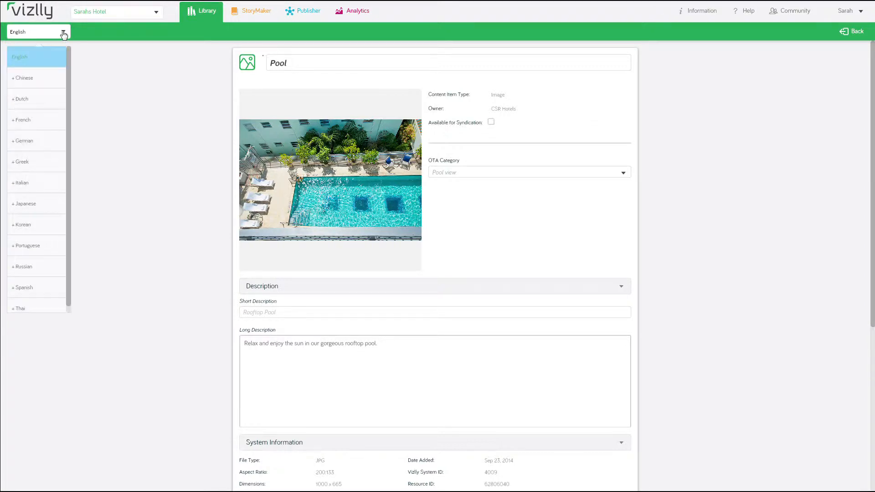
left_click(40, 122)
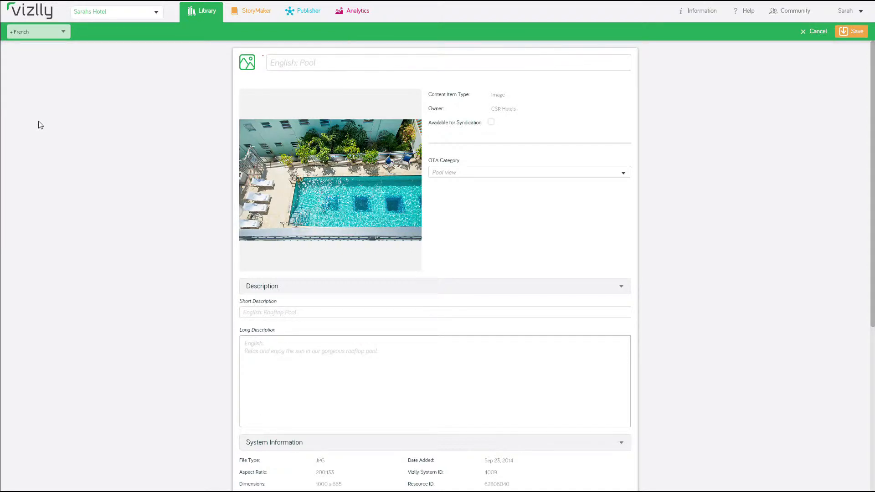
left_click(311, 63)
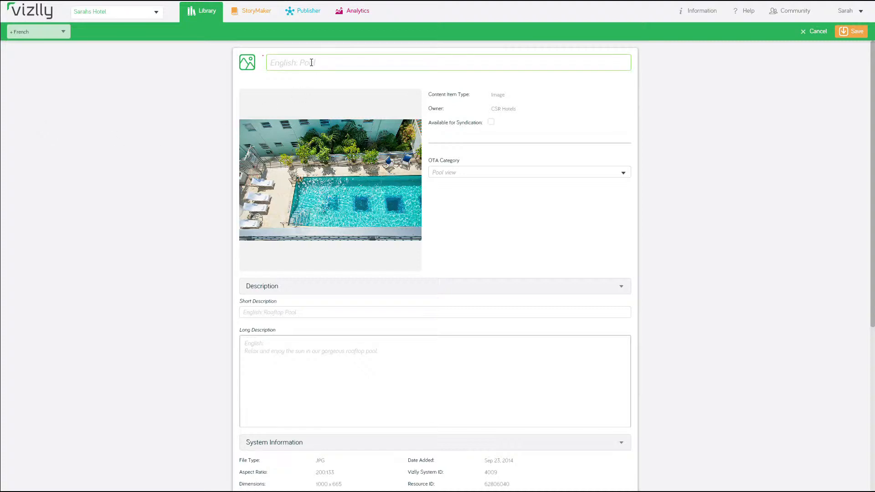
type("La piscine")
left_click(250, 312)
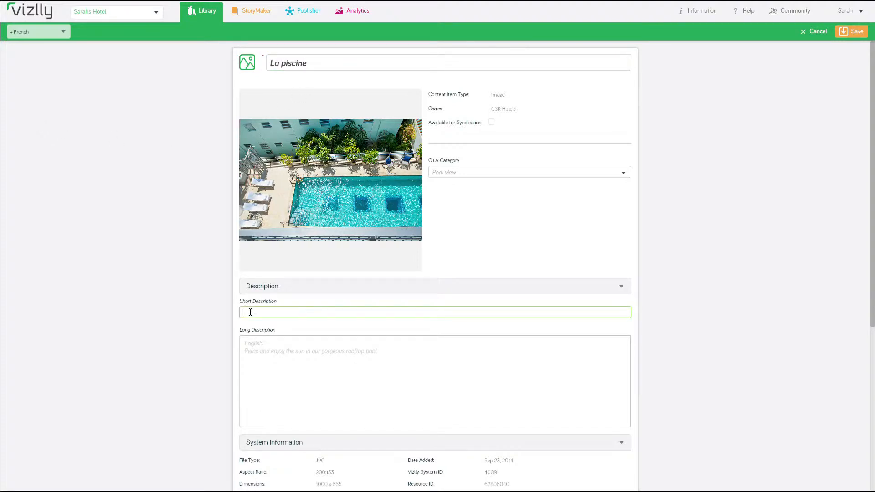
type("Piscine sur le toit")
left_click(273, 354)
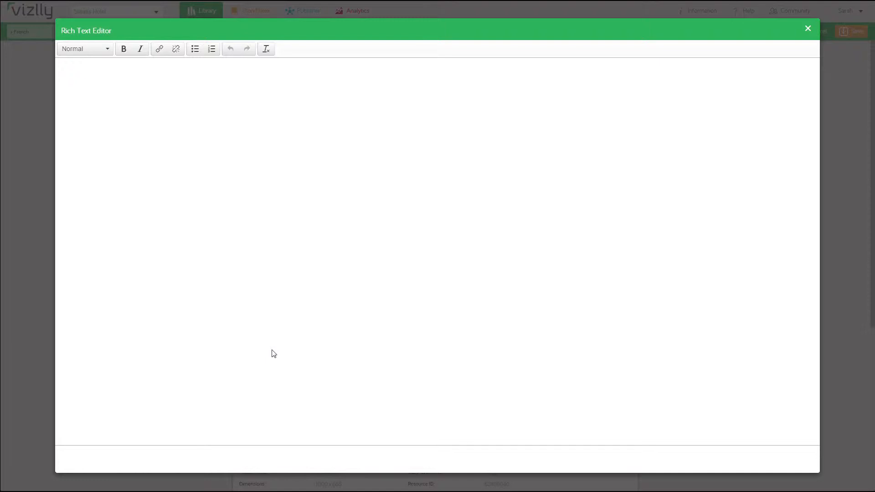
type("Se detendre et profiter du soleil dans notre superbe piscine.")
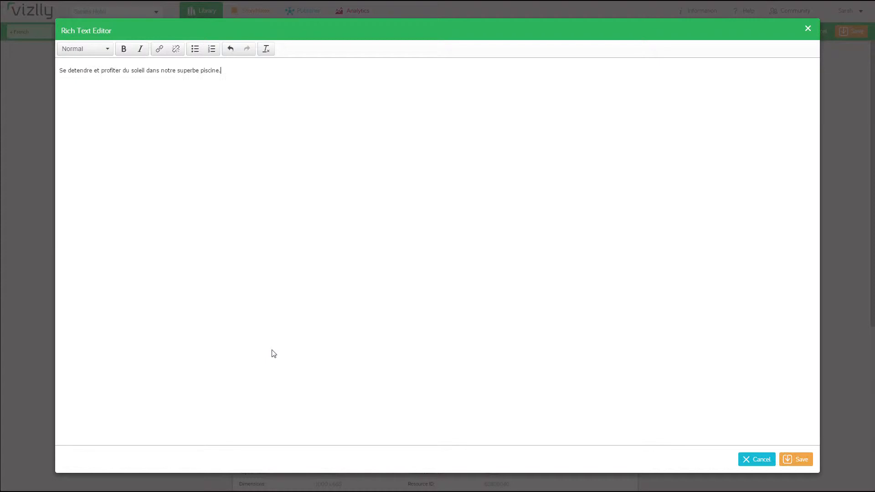
left_click(801, 461)
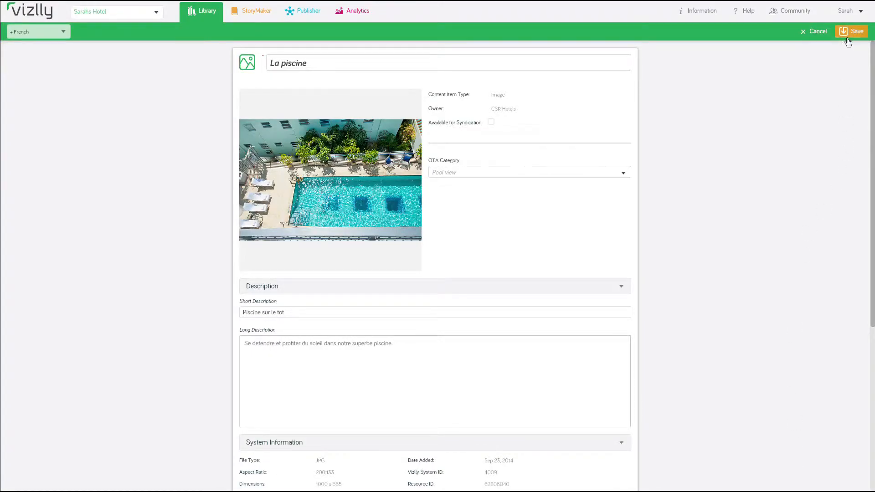
left_click(850, 40)
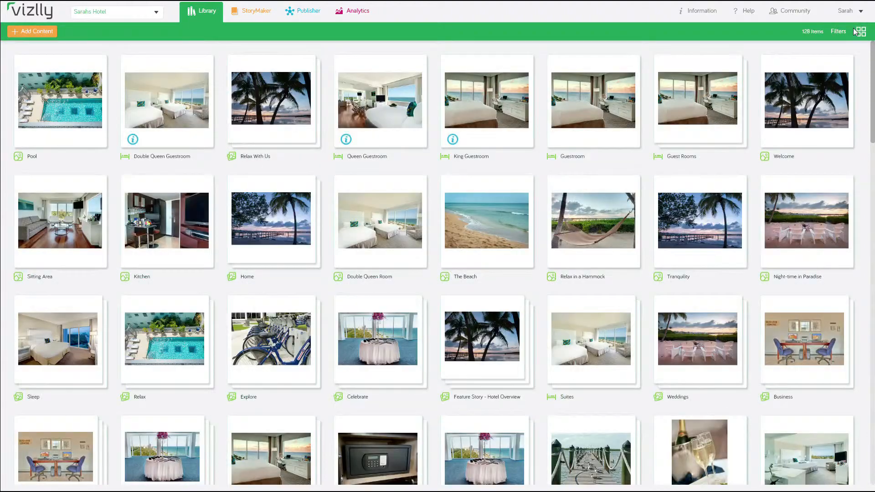
Go to StoryMaker > Feature Story and open the Relax With Us story
mouse_move(606, 133)
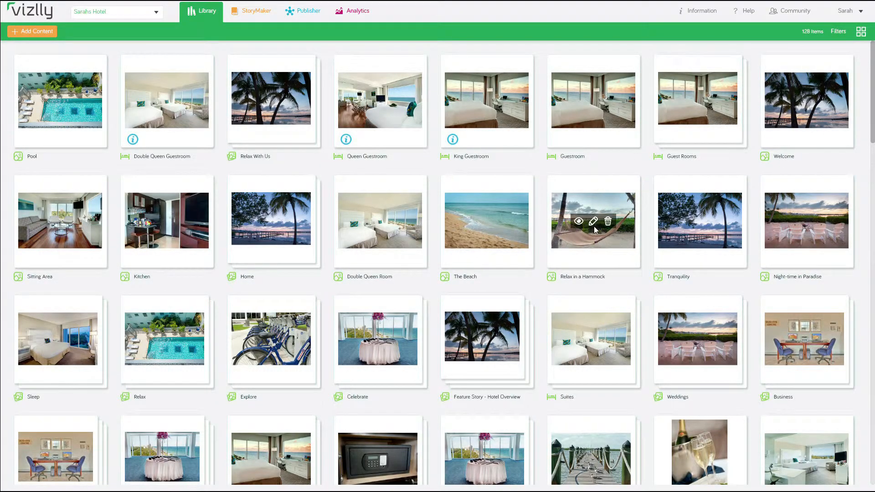
mouse_move(506, 234)
mouse_move(394, 242)
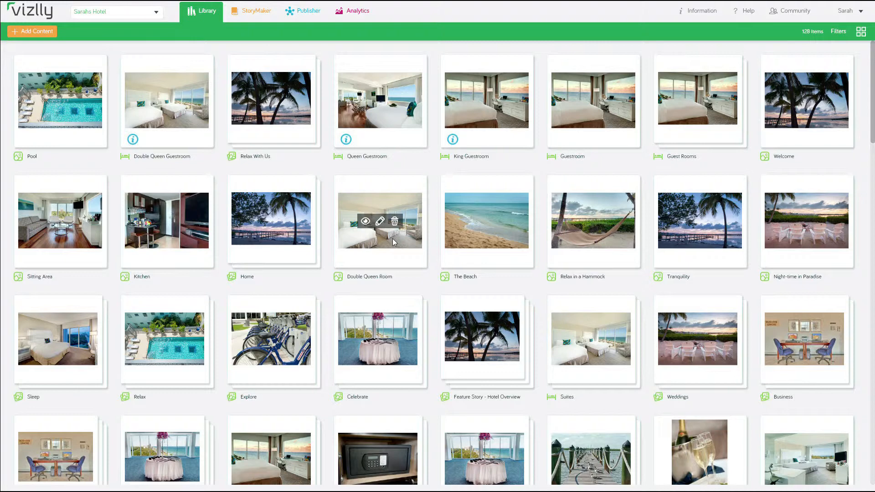
mouse_move(250, 18)
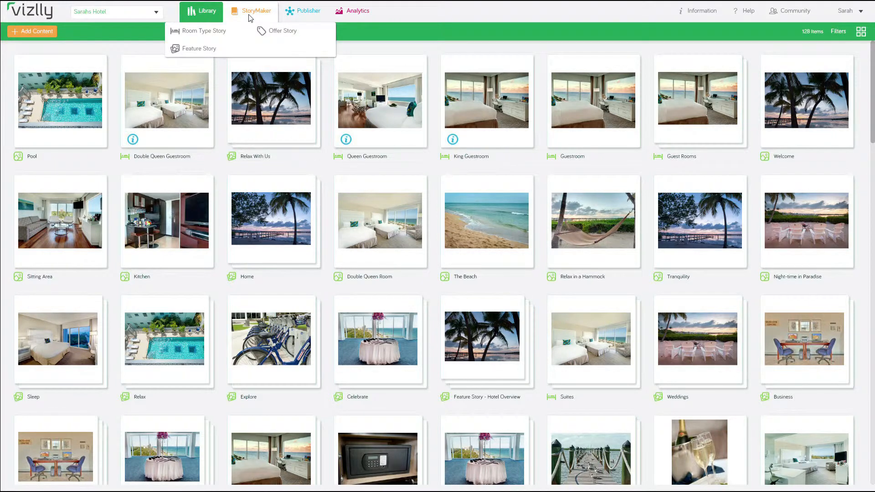
left_click(209, 51)
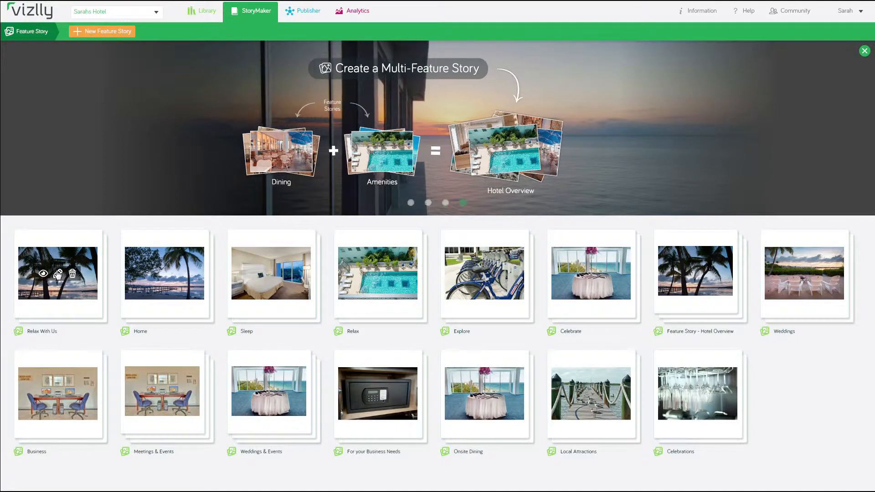
left_click(59, 275)
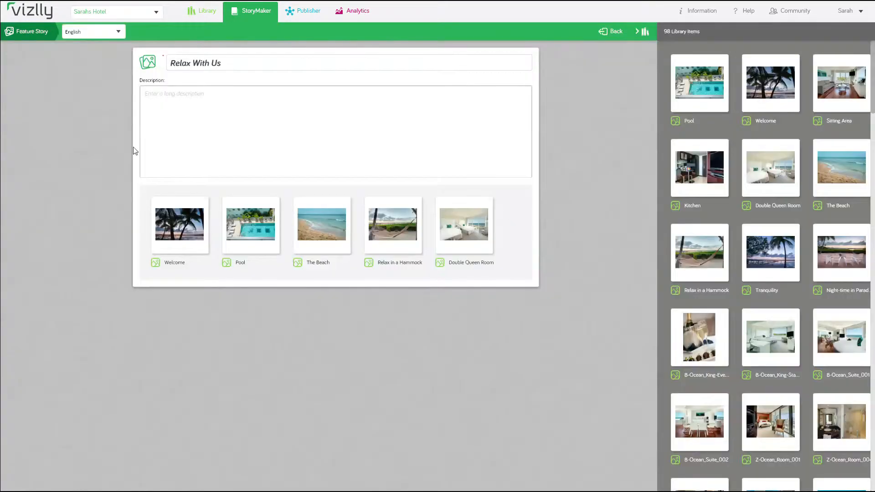
Give Relax With Us the French title 'se détendre', save, and return to the story list
left_click(120, 31)
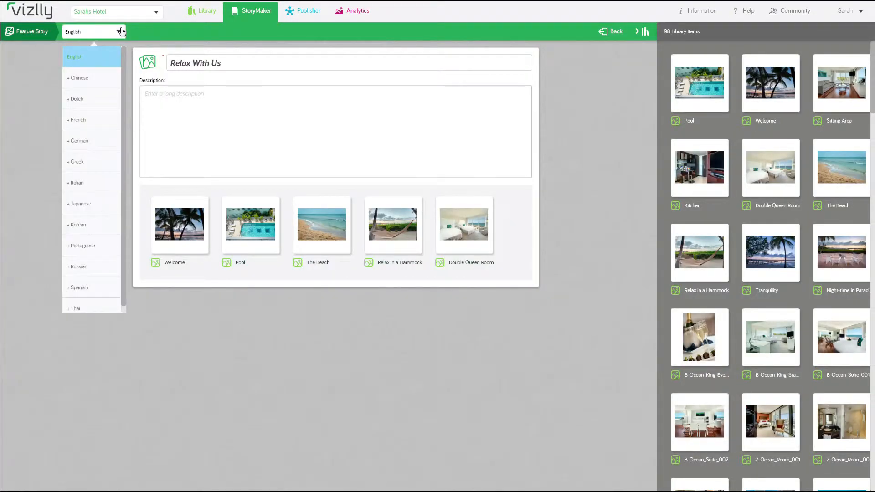
left_click(101, 124)
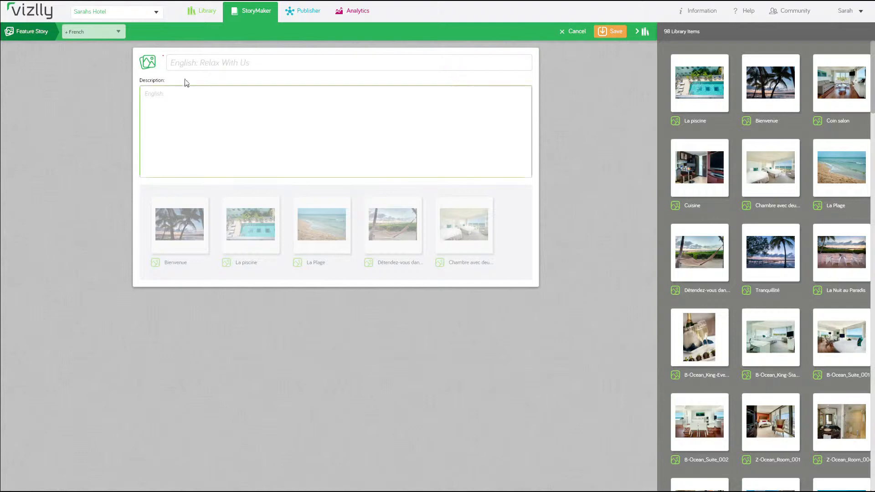
left_click(189, 63)
type("se détendre")
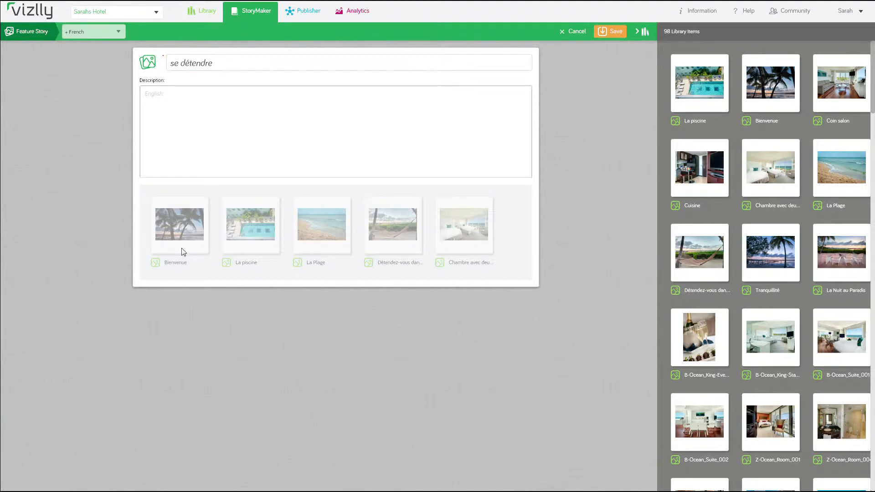
left_click(617, 31)
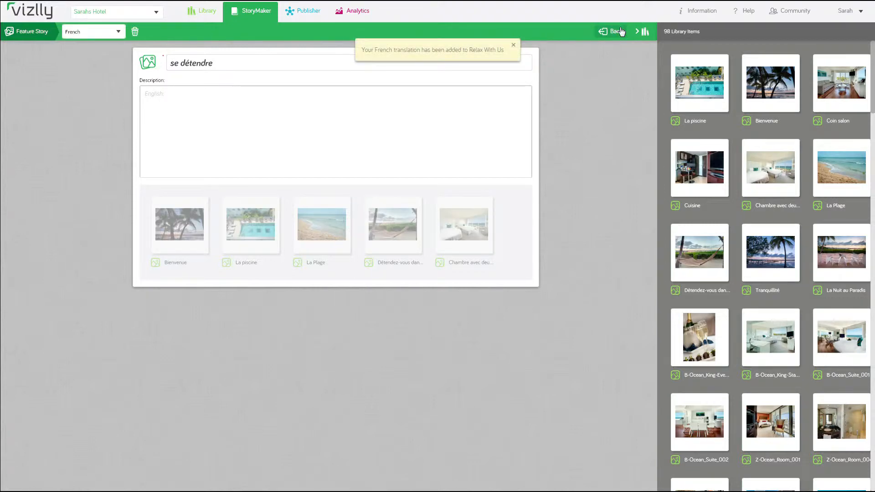
left_click(616, 31)
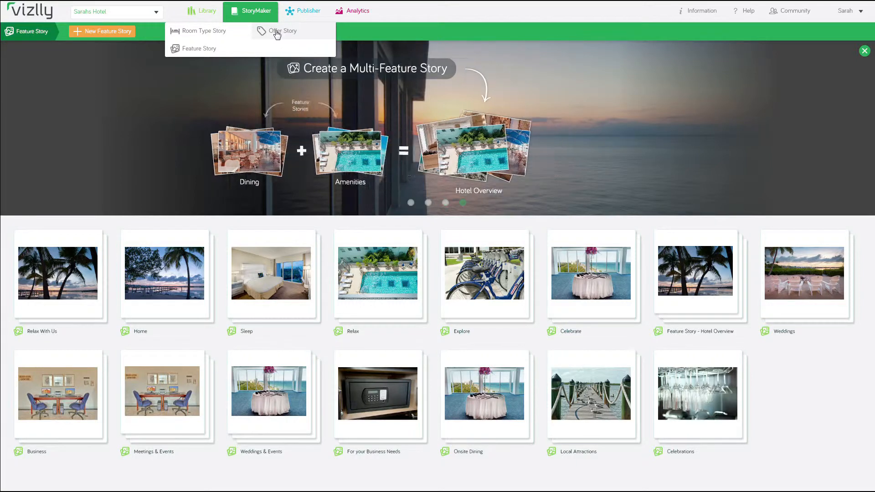
Open Publisher > Web Marketing to reach the hotel website widgets
mouse_move(308, 11)
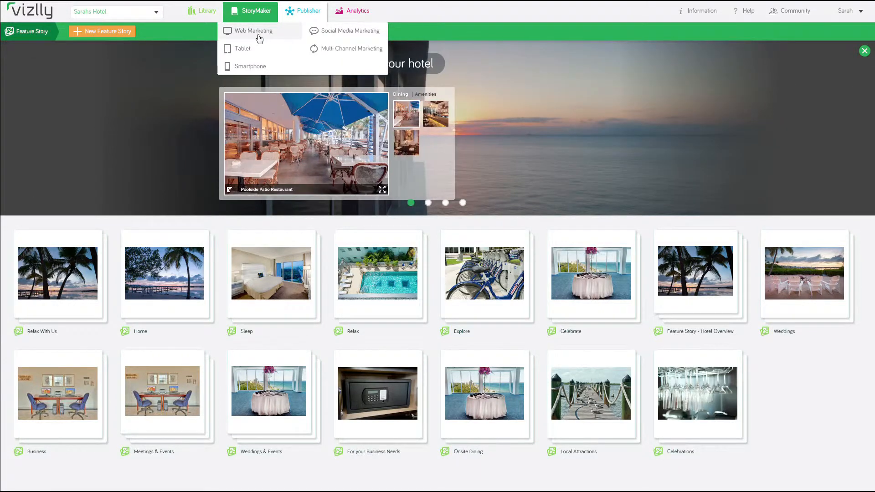
left_click(259, 38)
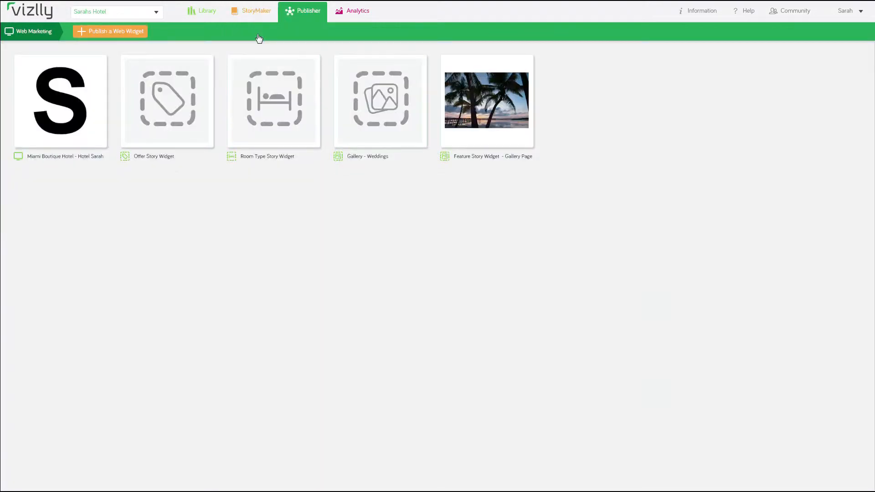
Edit the hotel website and add French as a site language
mouse_move(60, 103)
left_click(60, 103)
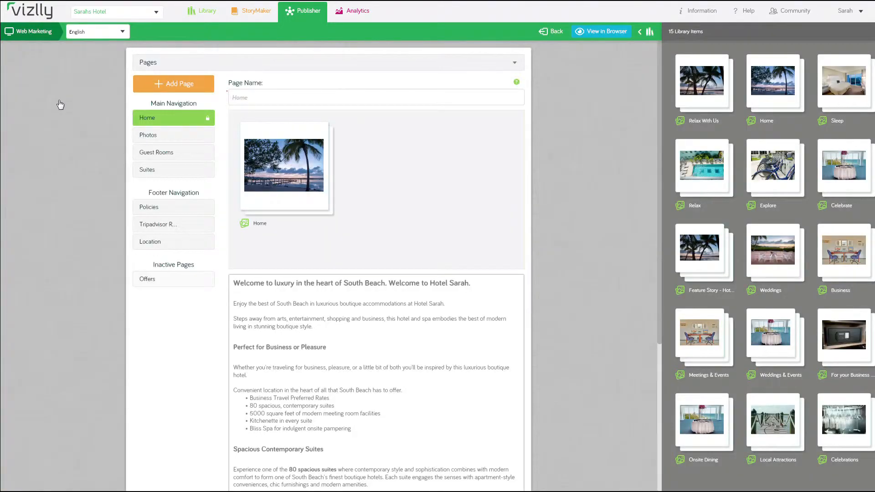
left_click(128, 34)
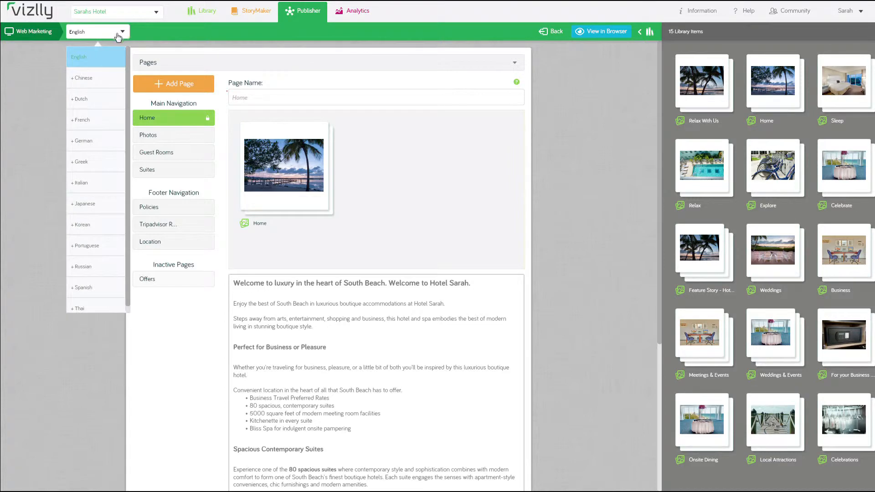
left_click(82, 120)
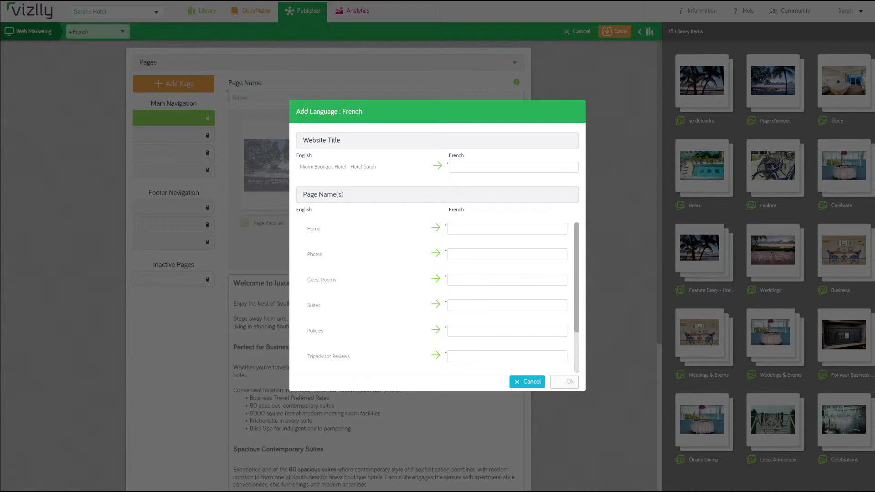
Paste the French website title and 'Page d'accueil' as the Home page name, then confirm
left_click(514, 167)
type("Miami Boutique Hotel - Hotel Sarah")
left_click(507, 229)
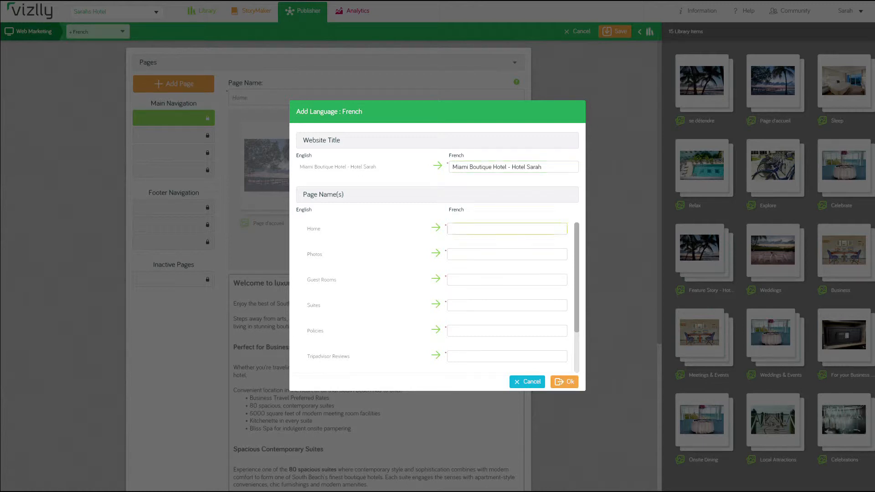
type("Page d'accueil")
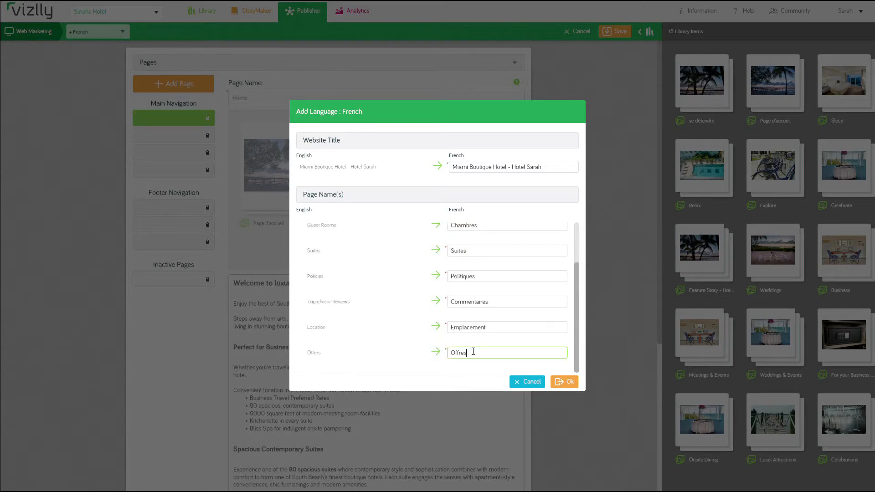
left_click(564, 384)
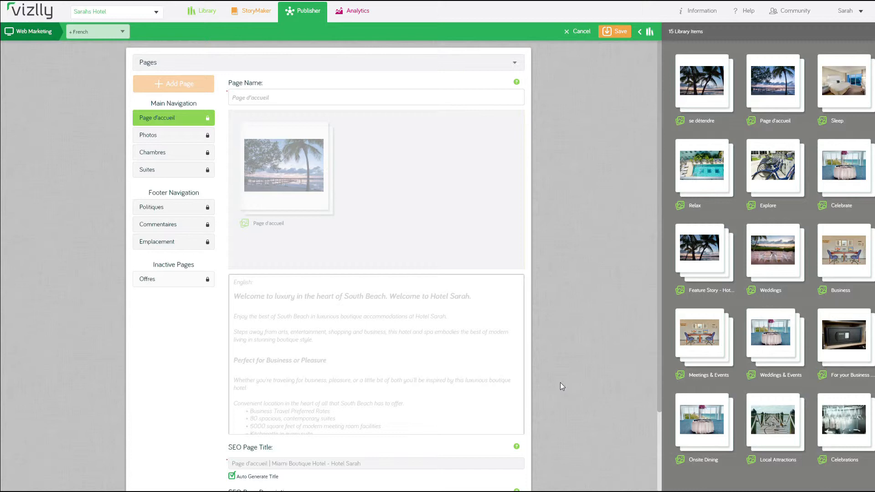
Save the French home text and SEO description 'Hotel a South BEach, Miami avec une vue imprenable'
left_click(265, 302)
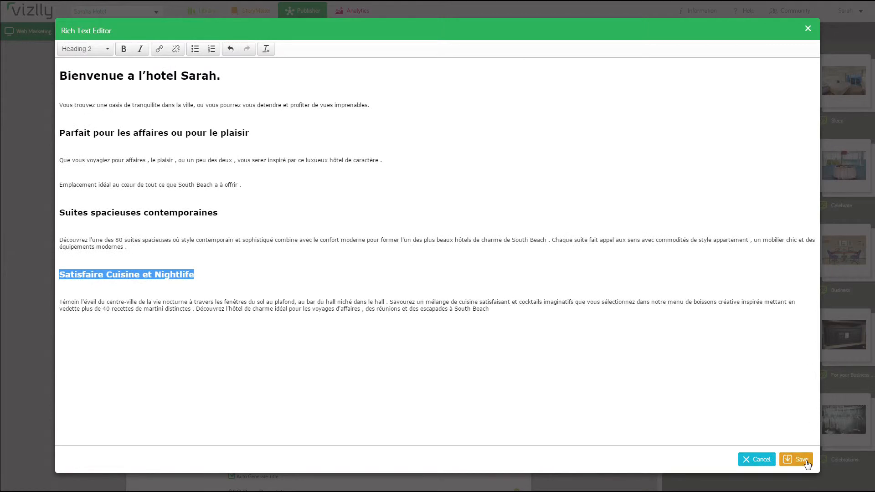
left_click(801, 460)
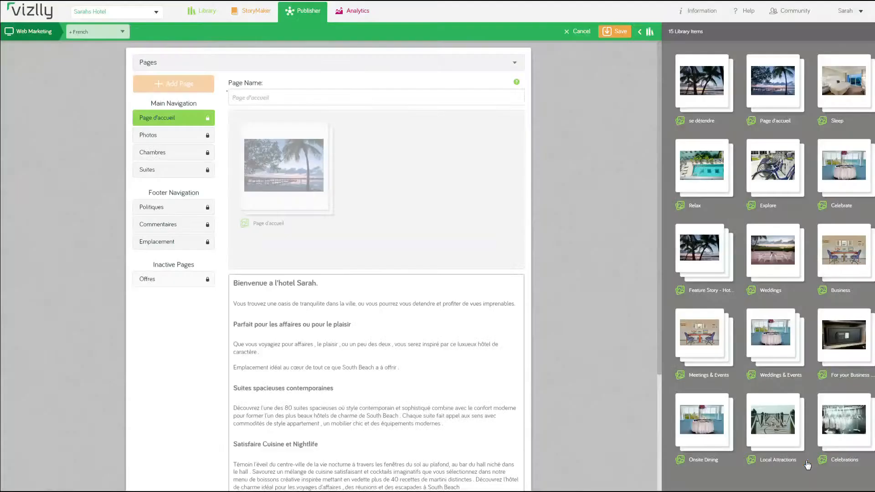
scroll(597, 363, "down", 3)
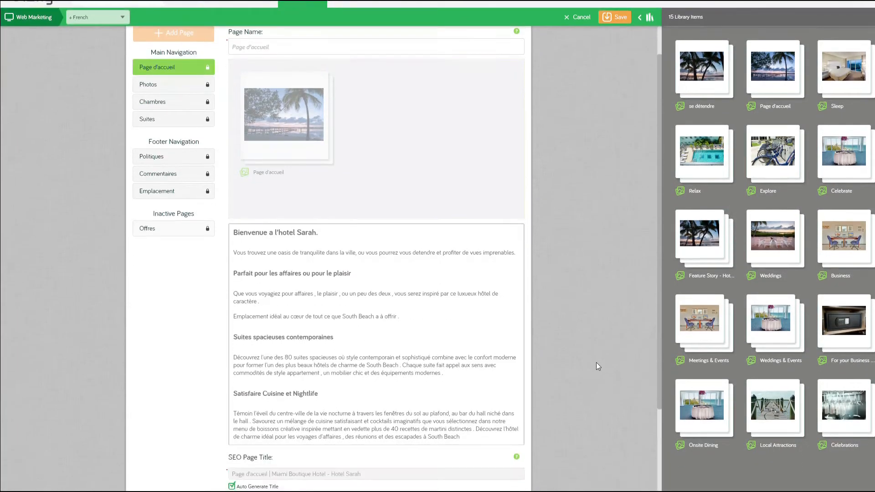
scroll(596, 363, "down", 1)
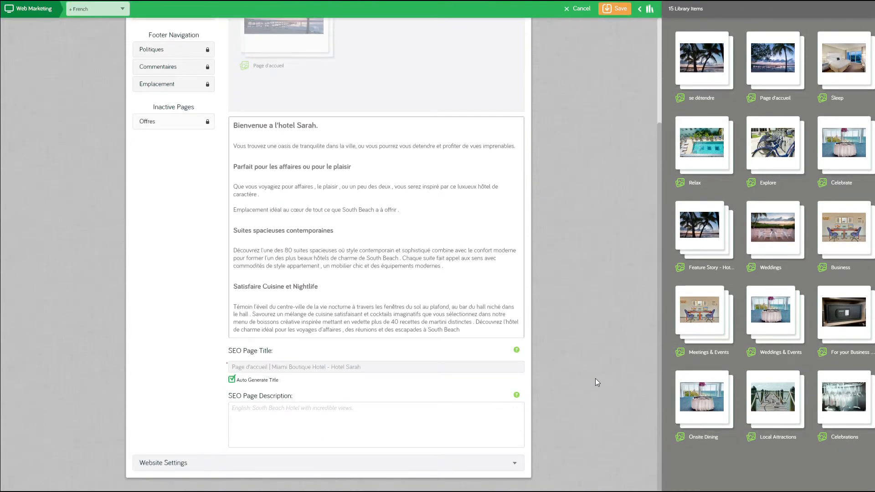
left_click(252, 410)
type("Hotel a South BEach, Miami avec une vue imprenable")
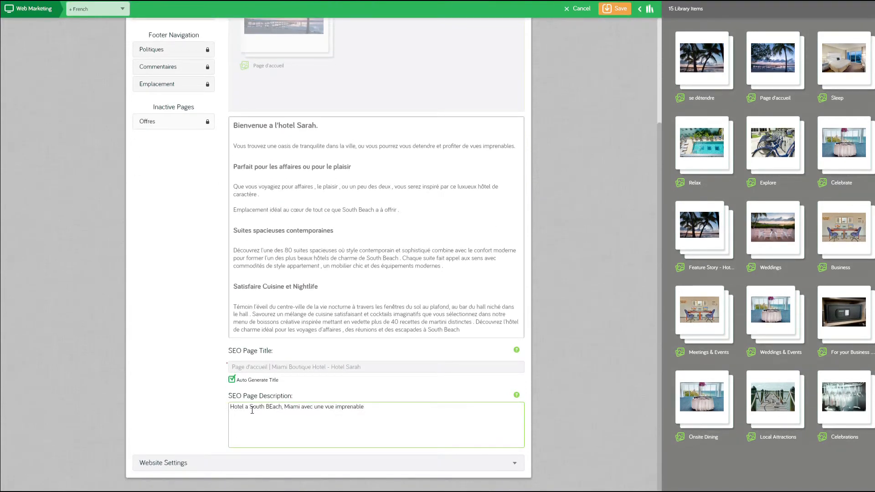
left_click(616, 8)
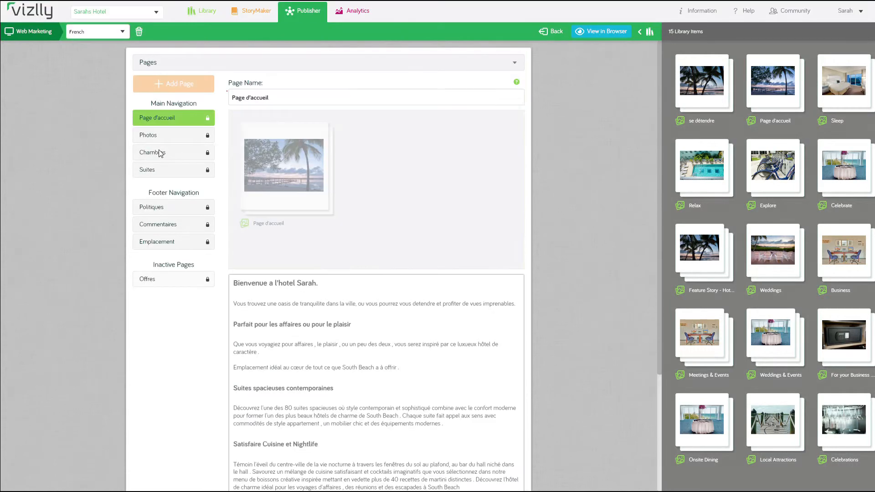
Paste a French SEO description into the Chambres page and save the site
left_click(162, 153)
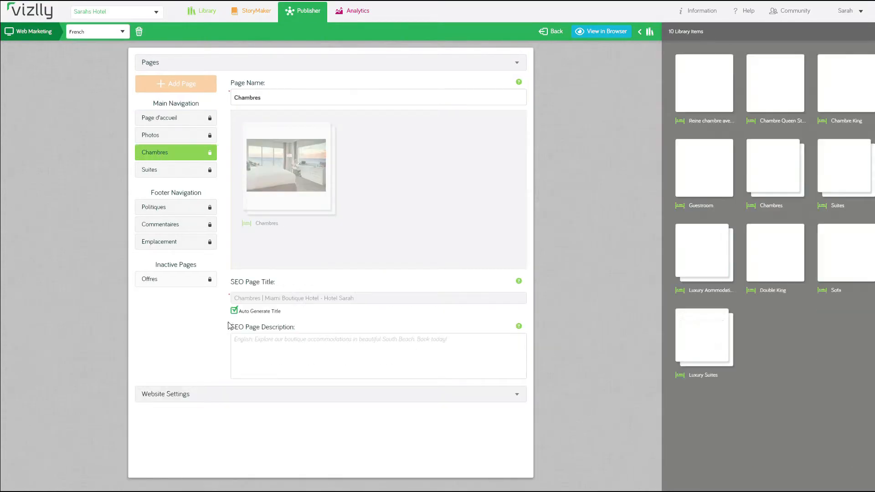
left_click(264, 339)
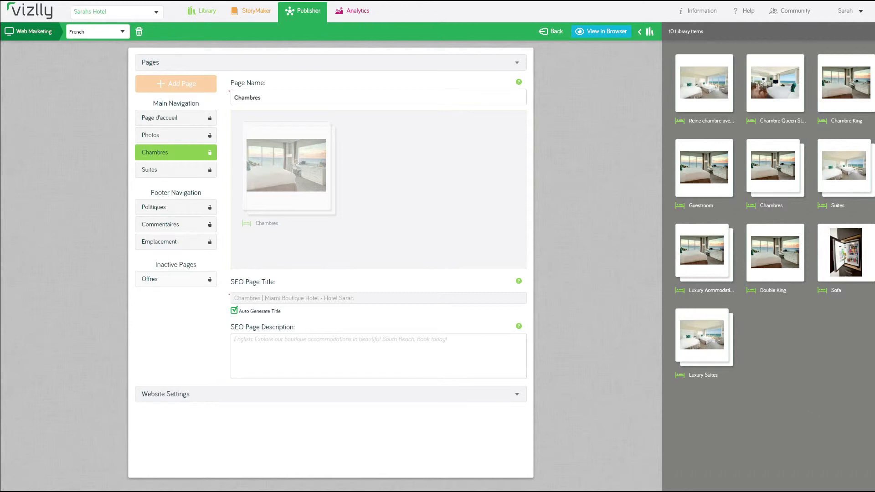
left_click(269, 342)
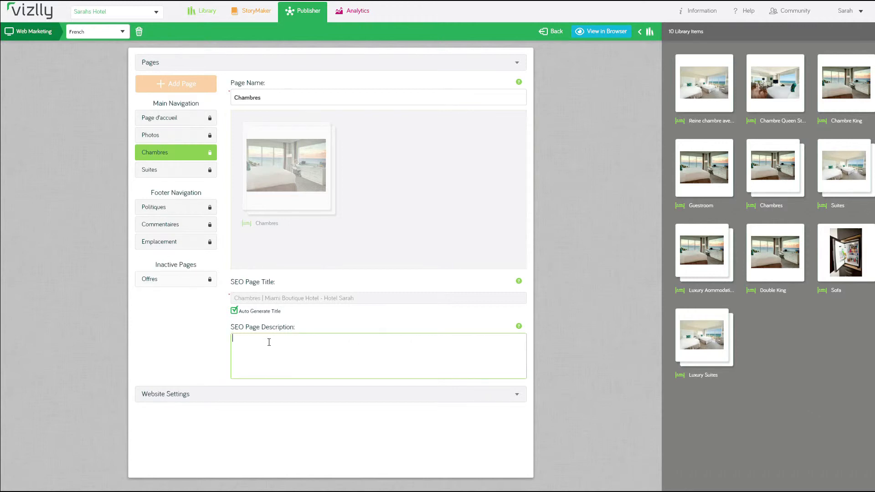
type("Découvrez nos hôtels de charme dans la belle South Beach . Réservez dès aujourd'hui")
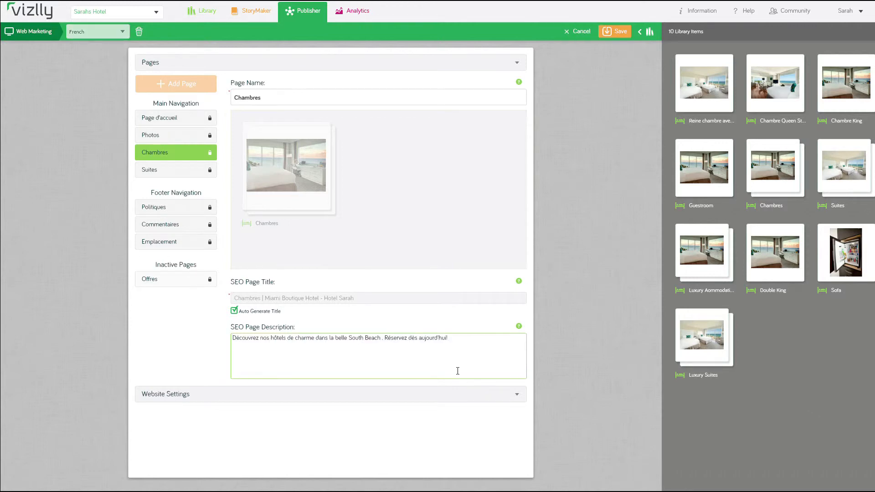
key("BackSpace")
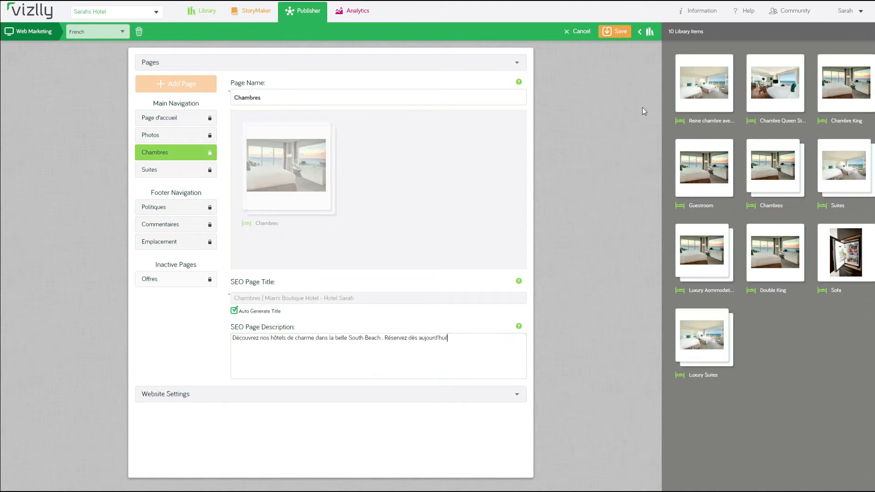
left_click(620, 31)
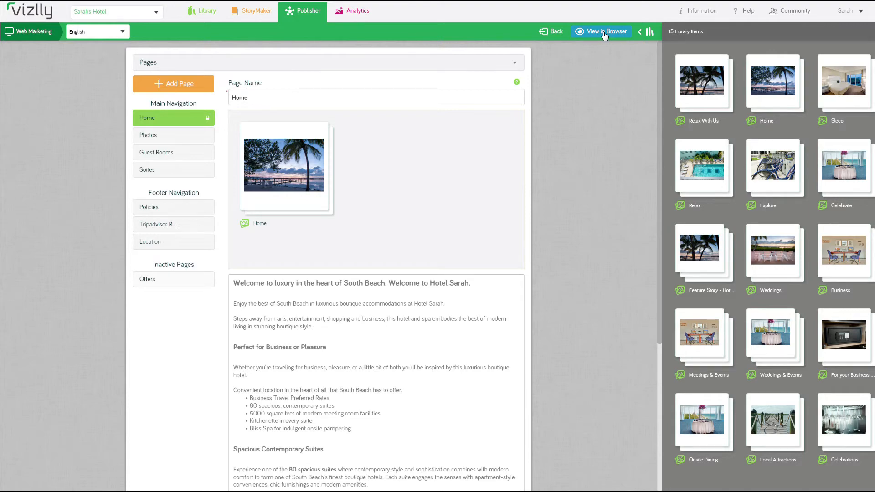
View the live hotel website in the browser and switch it to Français
left_click(605, 34)
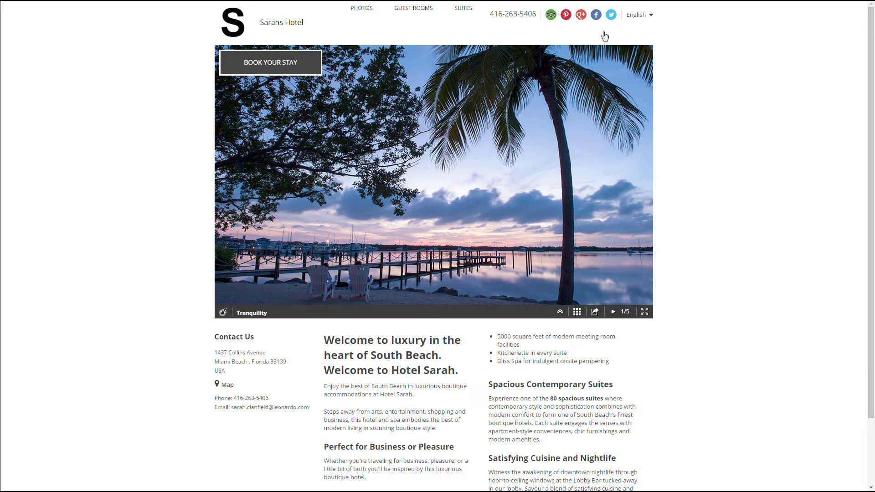
left_click(652, 17)
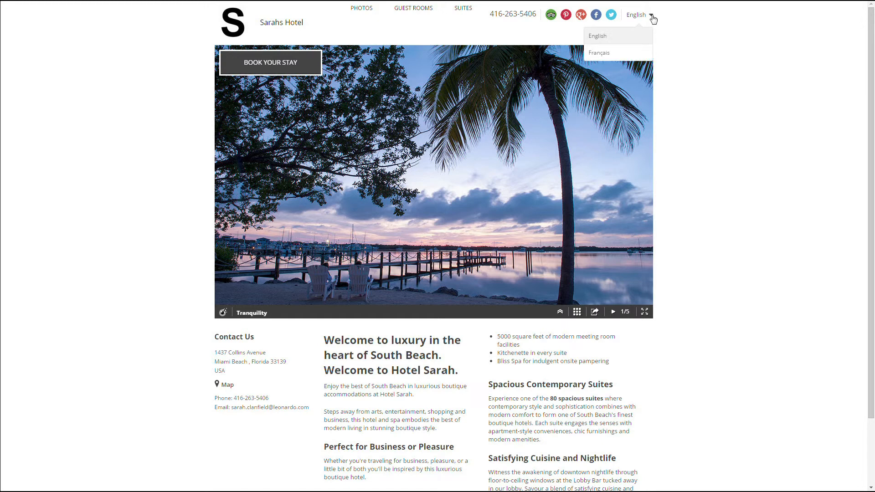
left_click(634, 55)
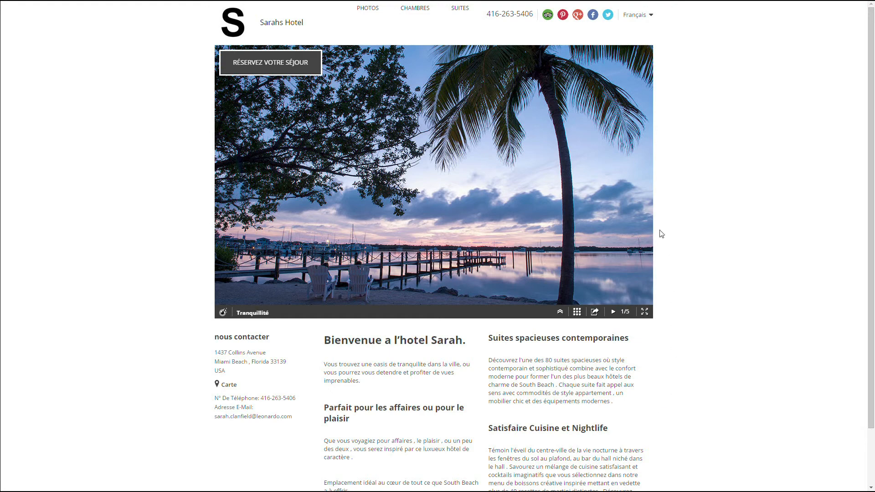
Advance the slideshow through the next three photos
left_click(647, 175)
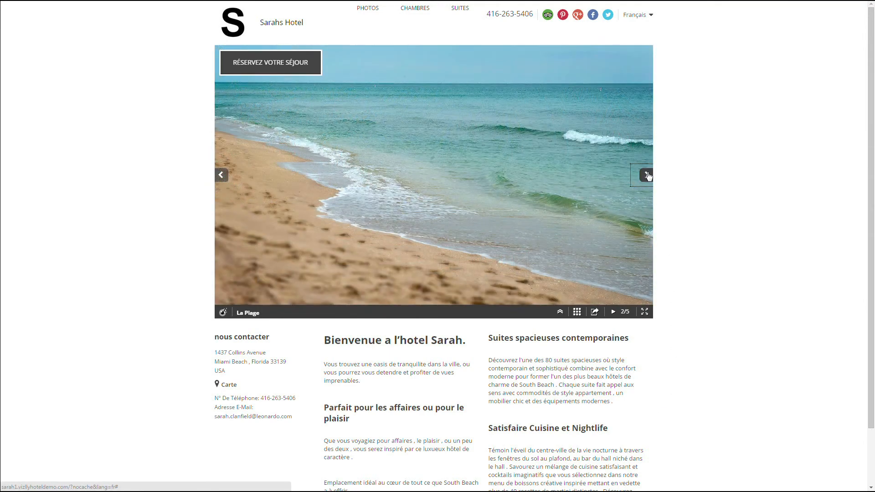
left_click(647, 175)
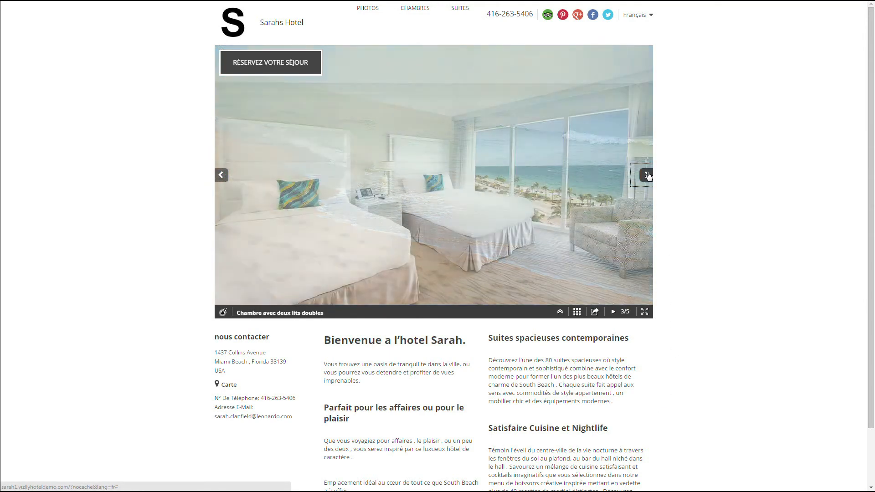
left_click(647, 175)
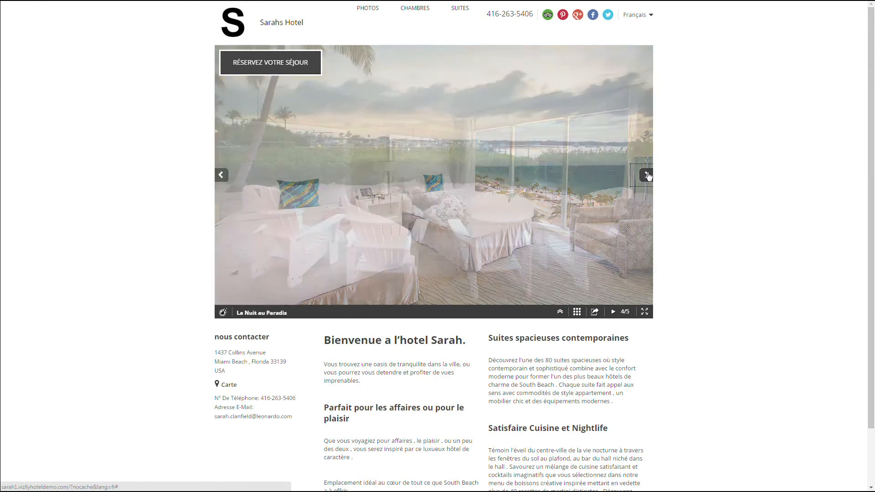